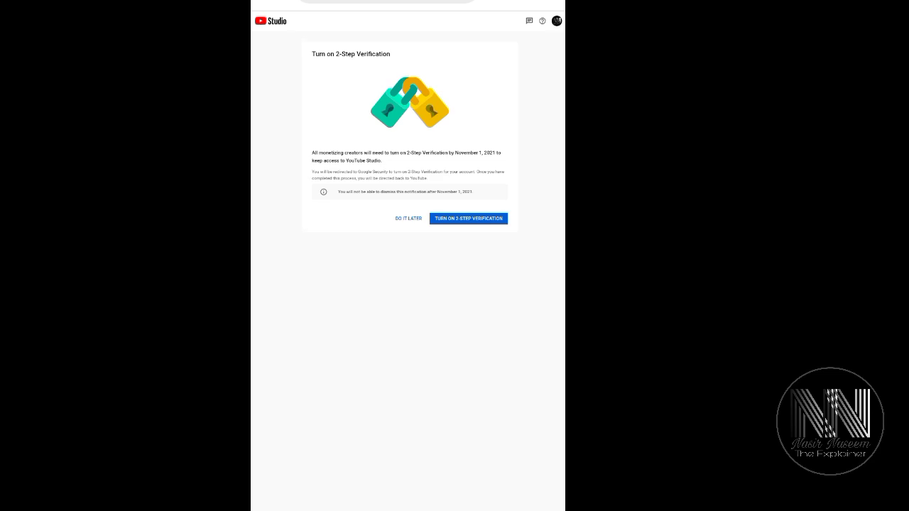
Reload the YouTube Studio 2-Step Verification page as the desktop site from Chrome's menu
{"action": "left_click", "coordinate": [557, 5]}
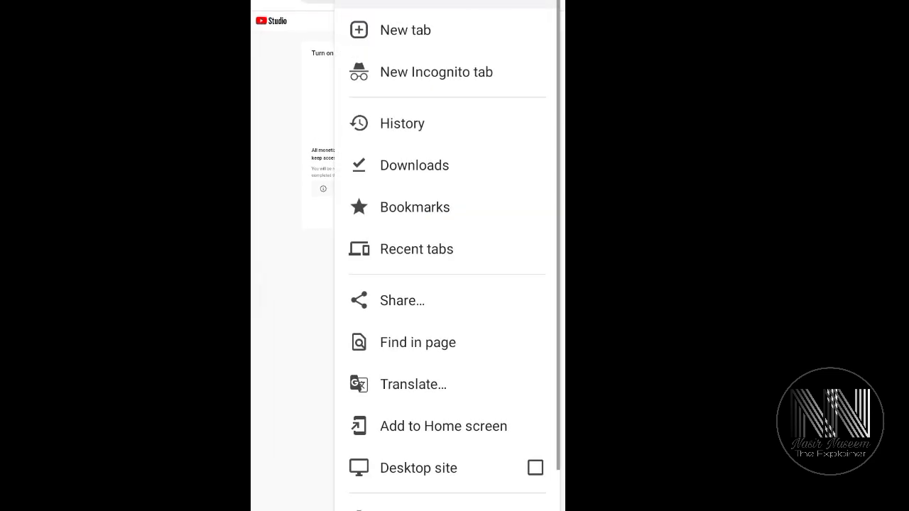
{"action": "left_click", "coordinate": [535, 469]}
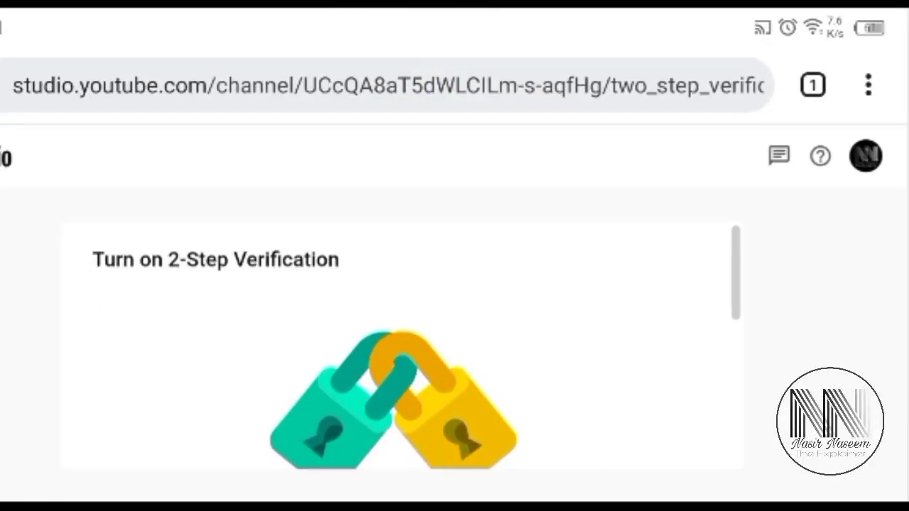
Scroll through the YouTube Studio dialog to find the 'TURN ON 2-STEP VERIFICATION' option
{"action": "scroll", "coordinate": [402, 341], "scroll_direction": "down", "scroll_amount": 10}
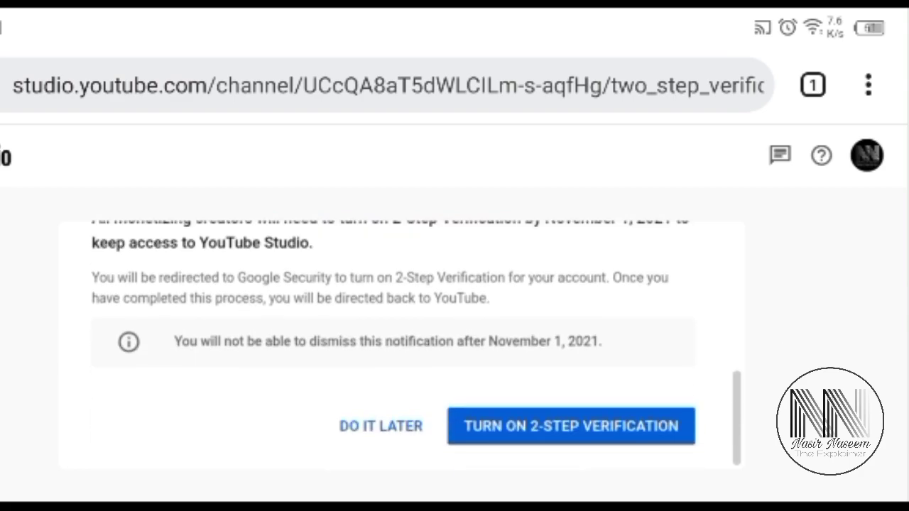
{"action": "scroll", "coordinate": [401, 341], "scroll_direction": "down", "scroll_amount": 2}
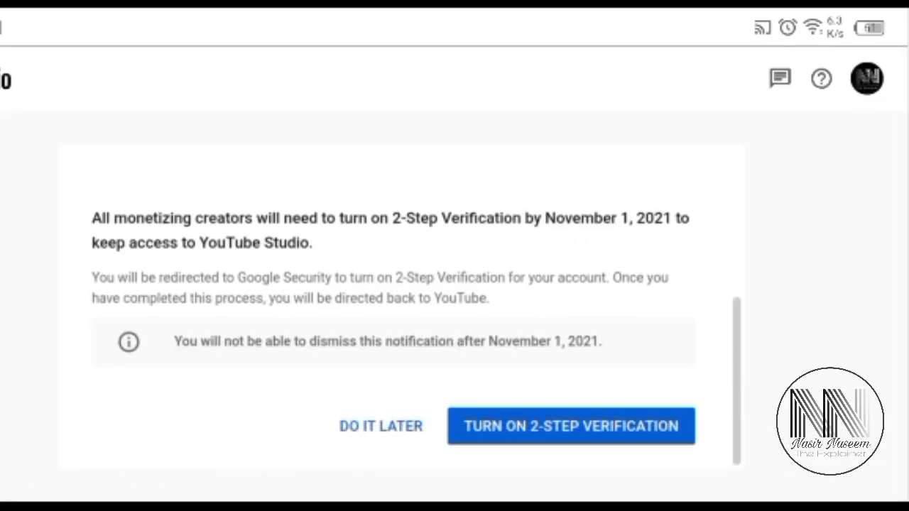
{"action": "scroll", "coordinate": [416, 305], "scroll_direction": "up", "scroll_amount": 5}
{"action": "scroll", "coordinate": [416, 305], "scroll_direction": "down", "scroll_amount": 5}
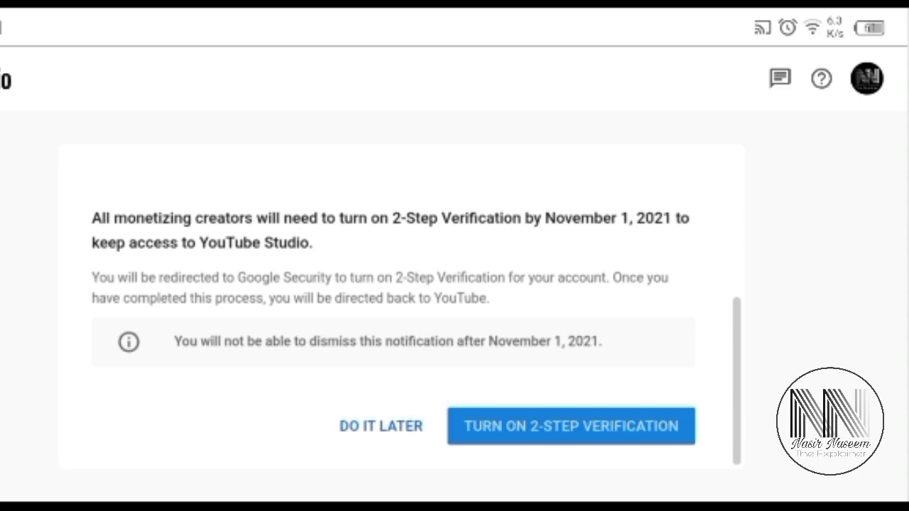
{"action": "scroll", "coordinate": [455, 319], "scroll_direction": "up", "scroll_amount": 2}
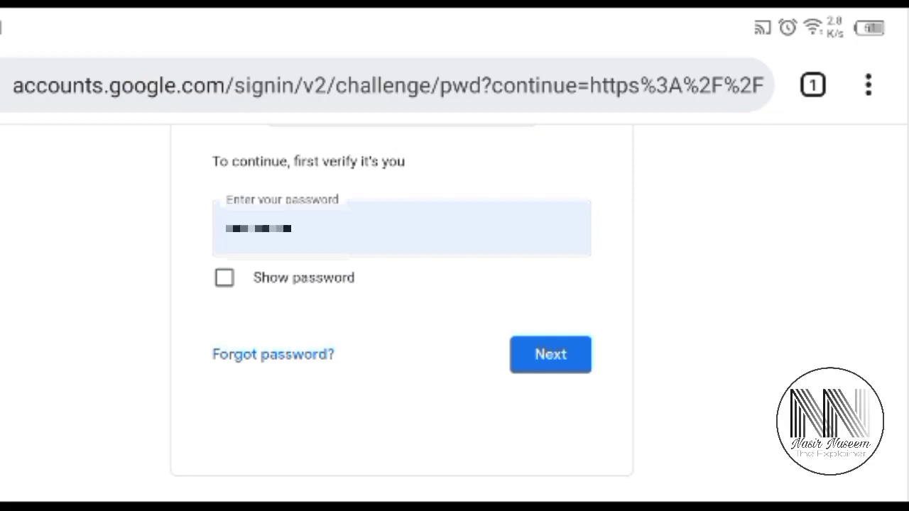
Reveal the filled-in account password to check it, then submit it with Next
{"action": "left_click", "coordinate": [224, 277]}
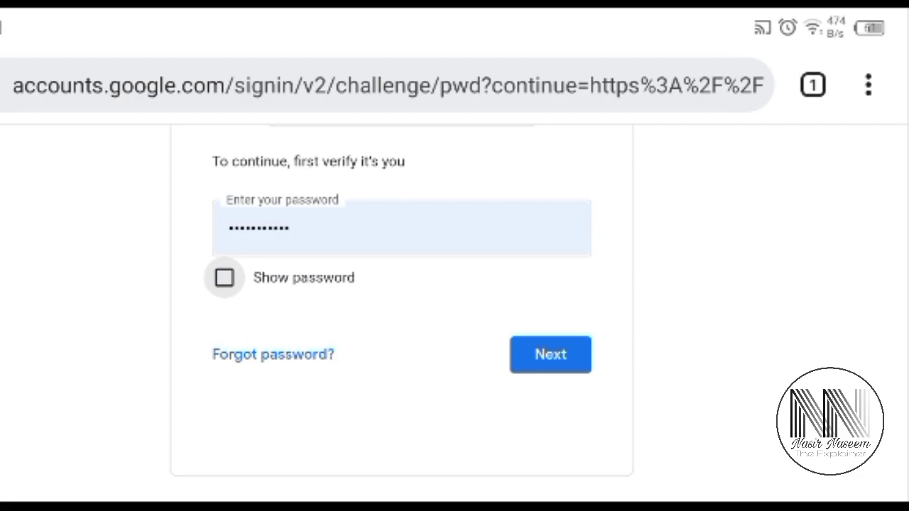
{"action": "left_click", "coordinate": [550, 355]}
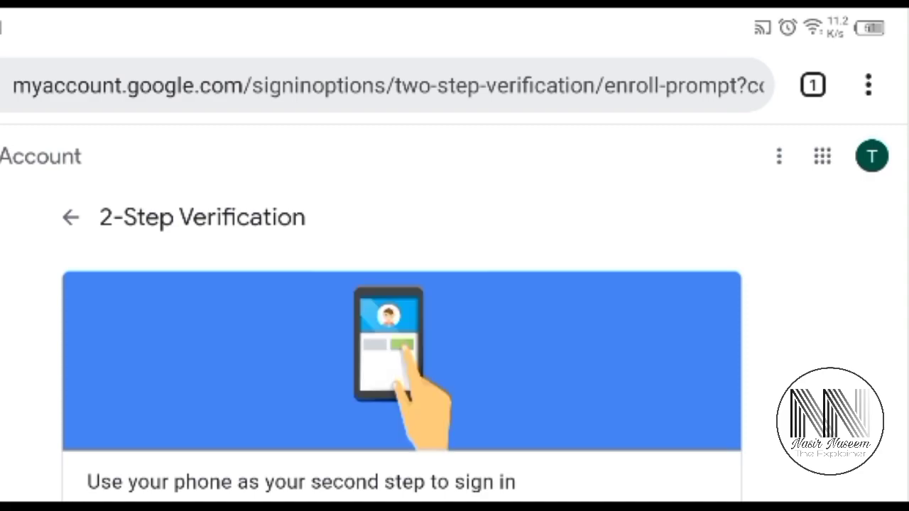
Accept Infinix NOTE 8 and Galaxy E5 as prompt devices and continue to the backup step
{"action": "scroll", "coordinate": [402, 355], "scroll_direction": "down", "scroll_amount": 5}
{"action": "scroll", "coordinate": [402, 319], "scroll_direction": "down", "scroll_amount": 3}
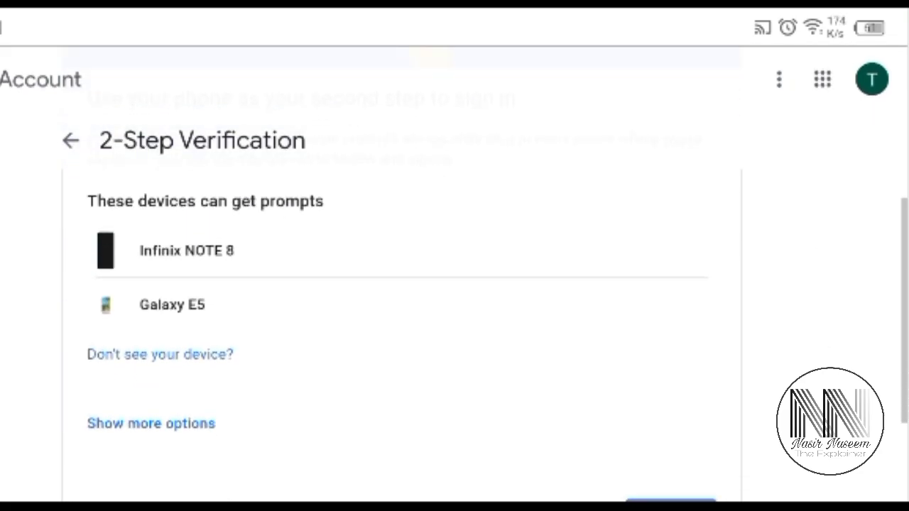
{"action": "scroll", "coordinate": [402, 320], "scroll_direction": "up", "scroll_amount": 3}
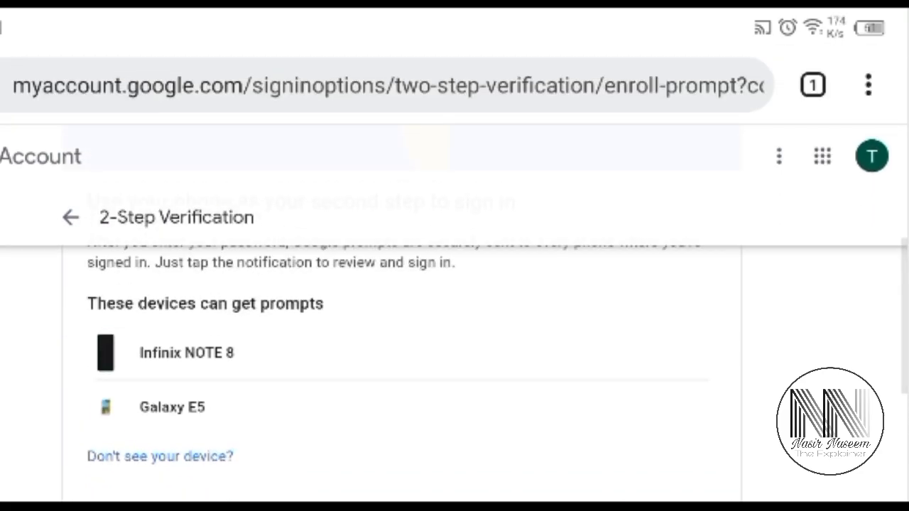
{"action": "scroll", "coordinate": [403, 348], "scroll_direction": "up", "scroll_amount": 5}
{"action": "scroll", "coordinate": [402, 320], "scroll_direction": "down", "scroll_amount": 3}
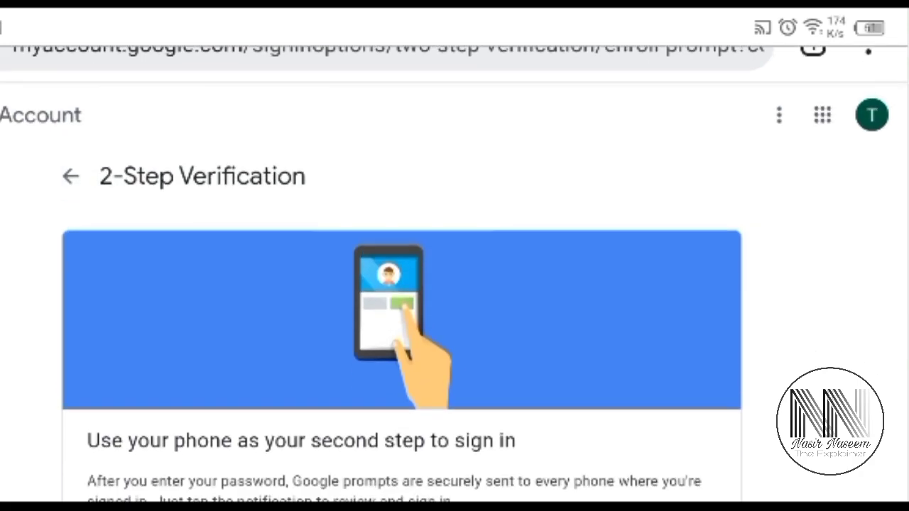
{"action": "scroll", "coordinate": [402, 319], "scroll_direction": "down", "scroll_amount": 5}
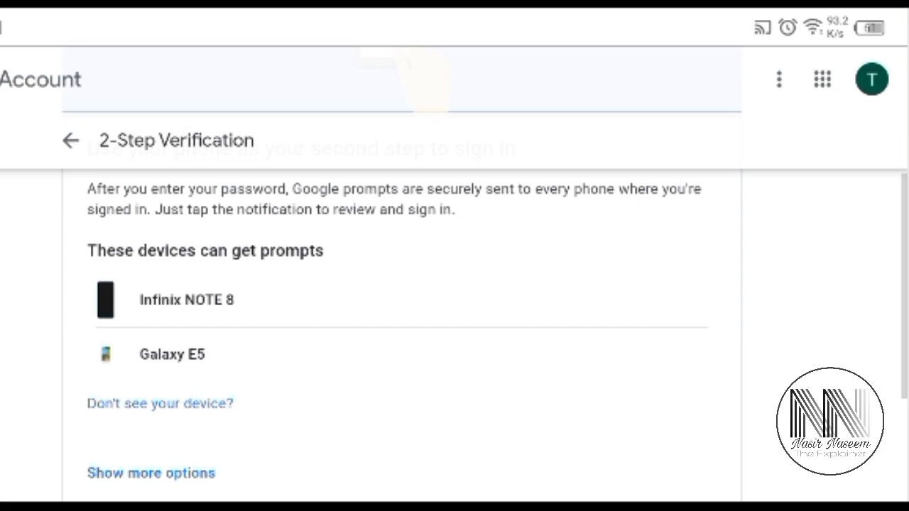
{"action": "scroll", "coordinate": [403, 320], "scroll_direction": "down", "scroll_amount": 2}
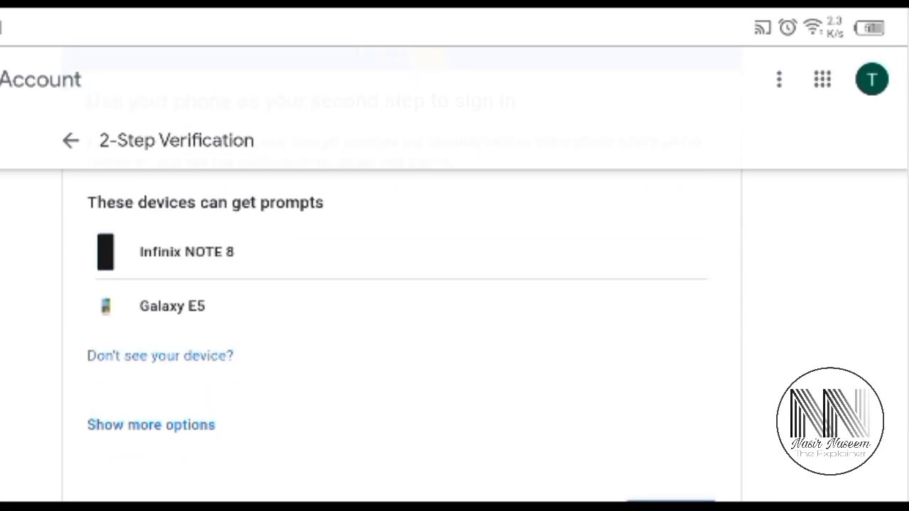
{"action": "scroll", "coordinate": [402, 320], "scroll_direction": "down", "scroll_amount": 2}
{"action": "scroll", "coordinate": [403, 319], "scroll_direction": "down", "scroll_amount": 1}
{"action": "scroll", "coordinate": [402, 319], "scroll_direction": "down", "scroll_amount": 2}
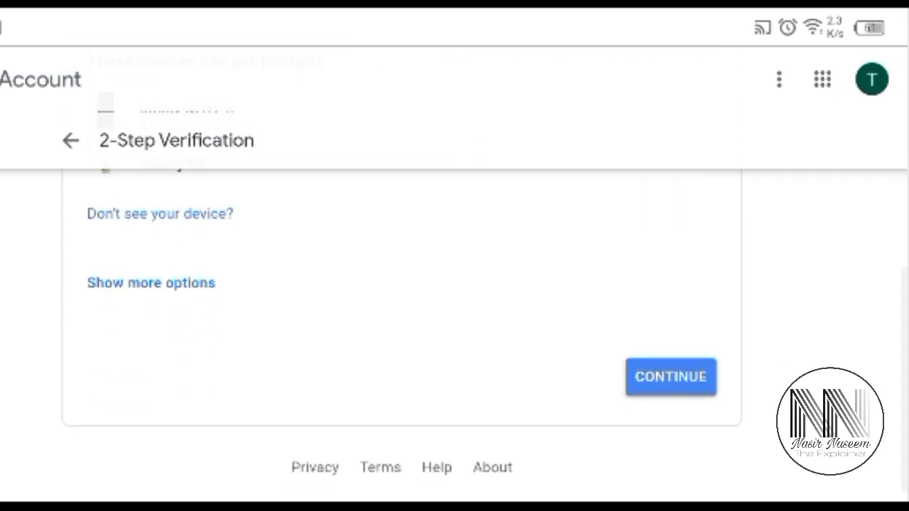
{"action": "left_click", "coordinate": [671, 377]}
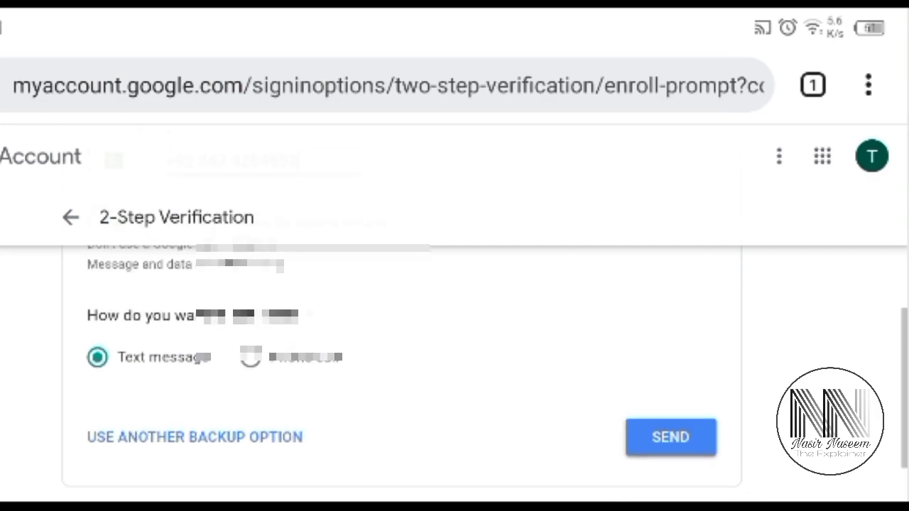
Send a verification code to the backup phone number by text message
{"action": "scroll", "coordinate": [402, 355], "scroll_direction": "down", "scroll_amount": 2}
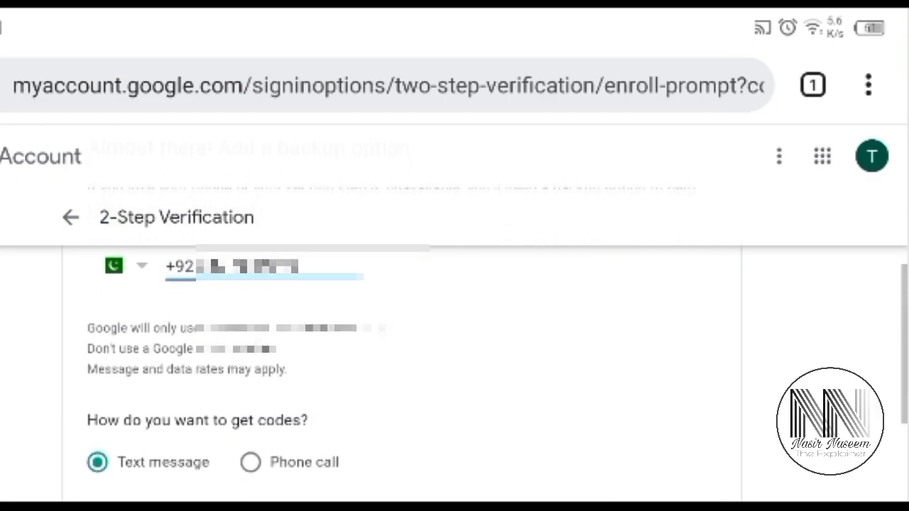
{"action": "scroll", "coordinate": [402, 355], "scroll_direction": "down", "scroll_amount": 1}
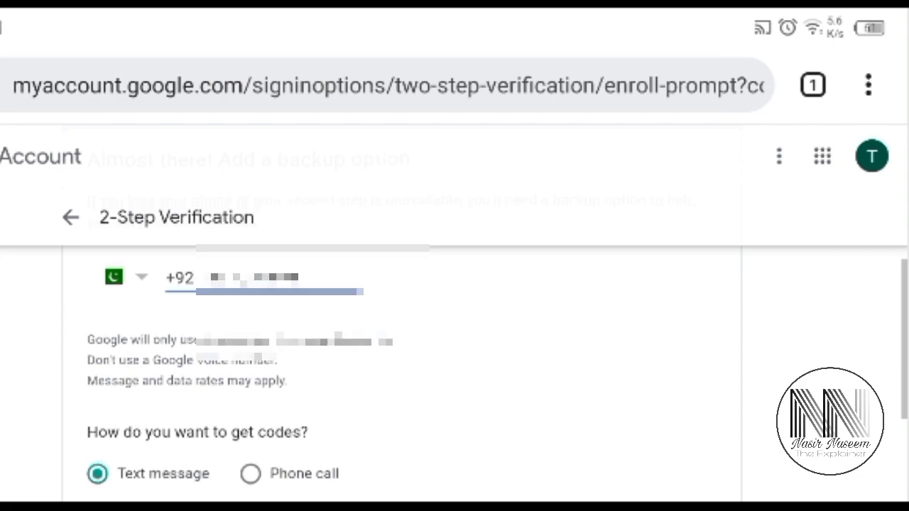
{"action": "scroll", "coordinate": [402, 355], "scroll_direction": "down", "scroll_amount": 1}
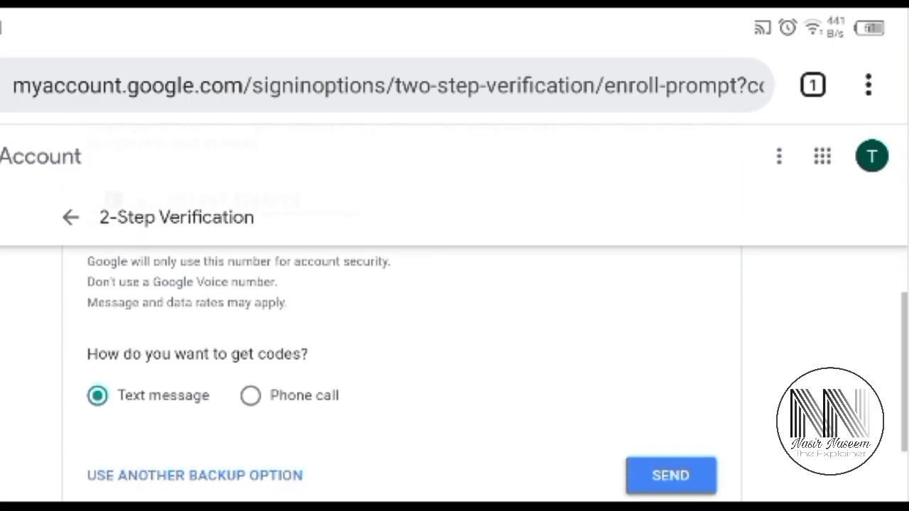
{"action": "scroll", "coordinate": [403, 356], "scroll_direction": "down", "scroll_amount": 2}
{"action": "scroll", "coordinate": [403, 356], "scroll_direction": "down", "scroll_amount": 1}
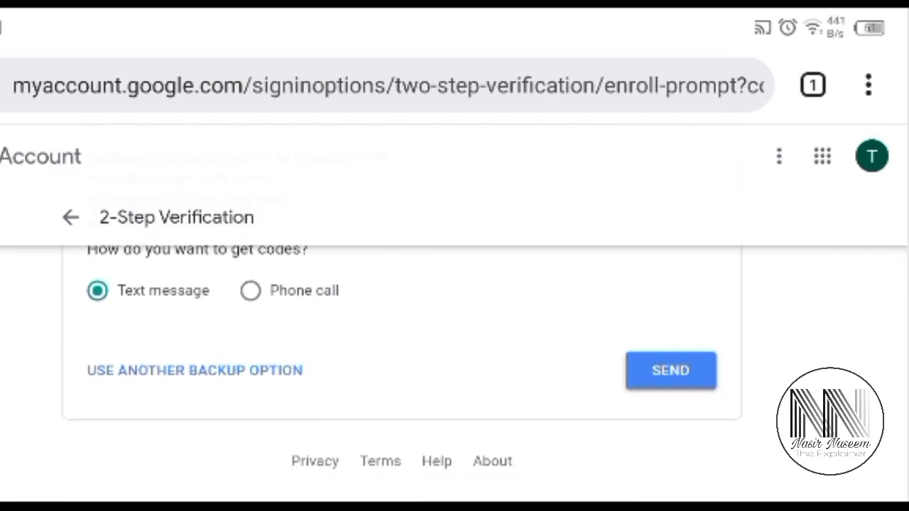
{"action": "scroll", "coordinate": [402, 355], "scroll_direction": "down", "scroll_amount": 1}
{"action": "left_click", "coordinate": [670, 370]}
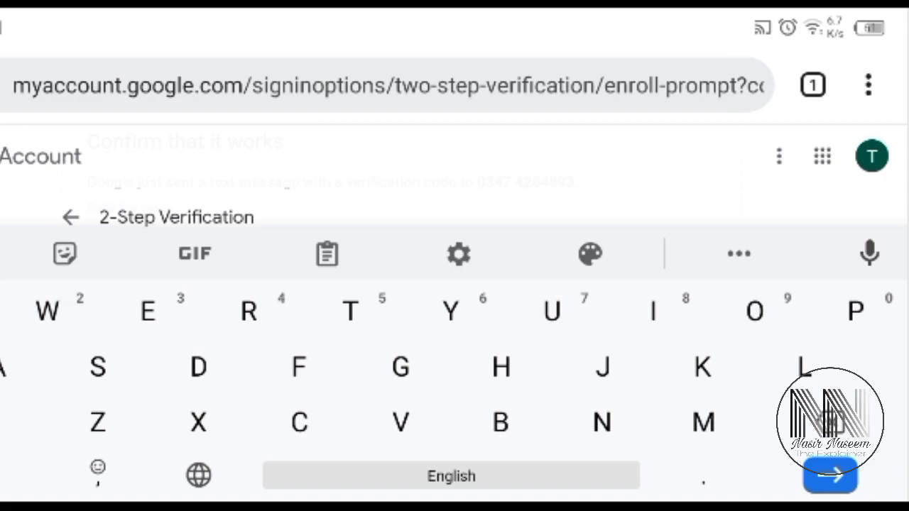
Enter the texted verification code in 'Enter the code' and submit it with NEXT
{"action": "key", "text": "Escape"}
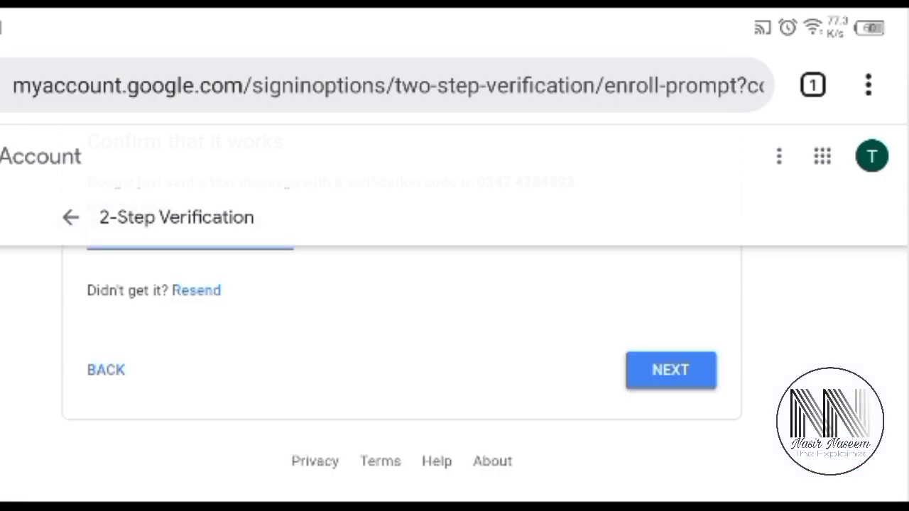
{"action": "scroll", "coordinate": [402, 320], "scroll_direction": "up", "scroll_amount": 2}
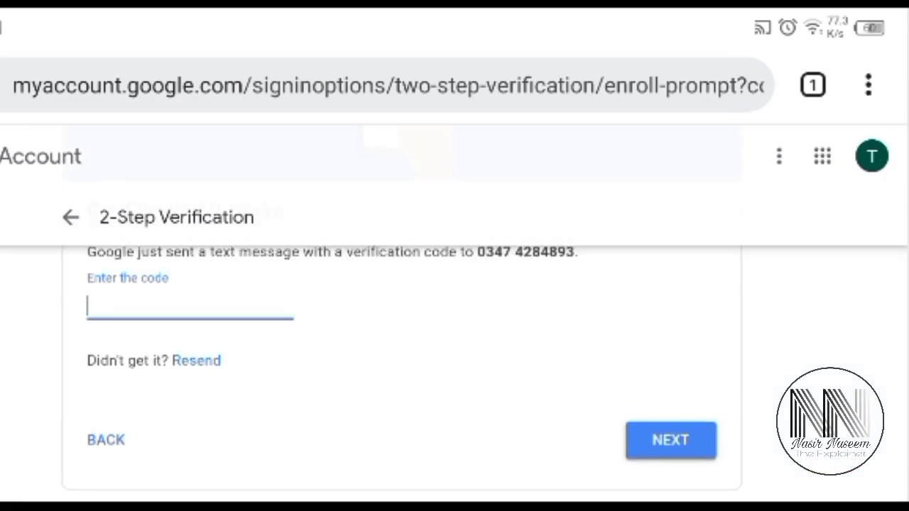
{"action": "left_click", "coordinate": [124, 285]}
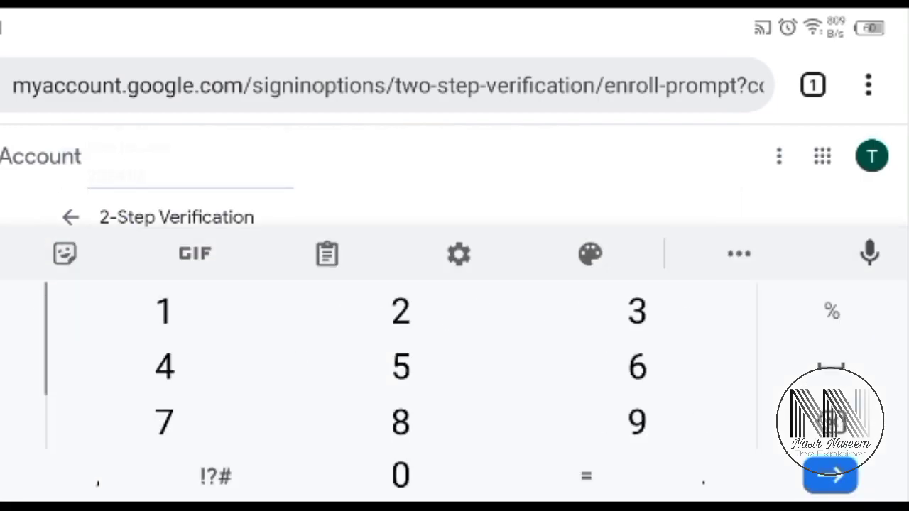
{"action": "key", "text": "Escape"}
{"action": "left_click", "coordinate": [670, 370]}
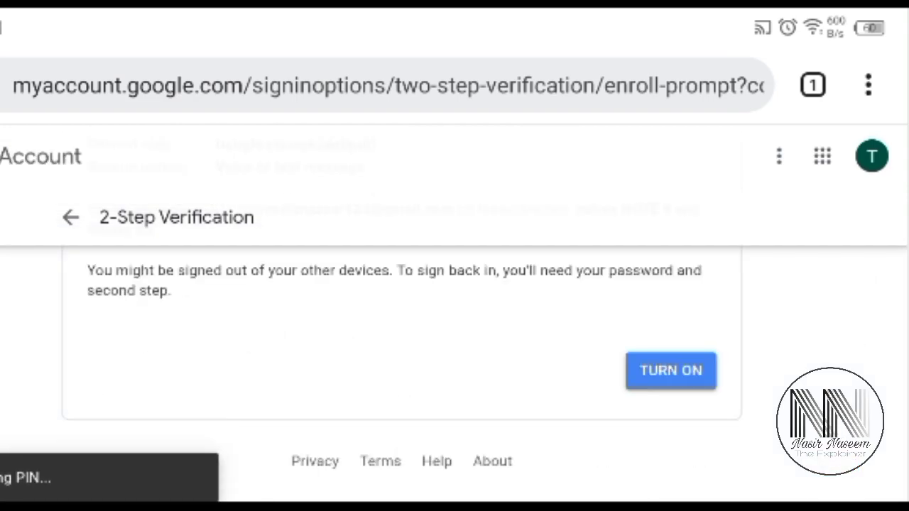
Review the 'Turn on 2-Step Verification?' card and confirm with TURN ON
{"action": "scroll", "coordinate": [455, 377], "scroll_direction": "up", "scroll_amount": 5}
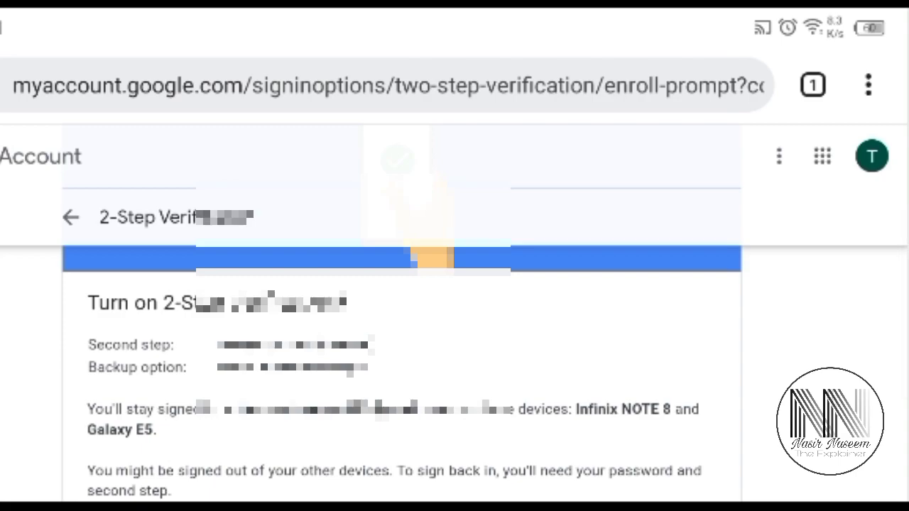
{"action": "scroll", "coordinate": [455, 320], "scroll_direction": "down", "scroll_amount": 2}
{"action": "scroll", "coordinate": [454, 320], "scroll_direction": "up", "scroll_amount": 3}
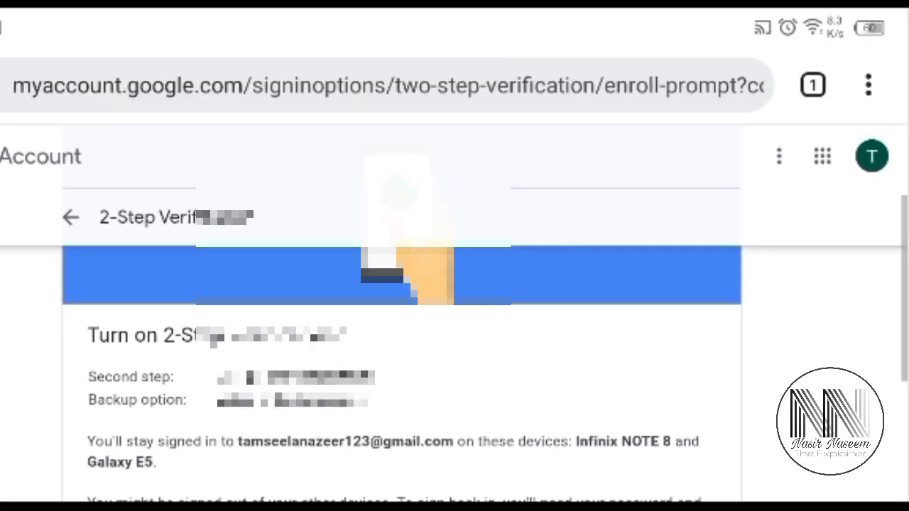
{"action": "scroll", "coordinate": [455, 319], "scroll_direction": "down", "scroll_amount": 4}
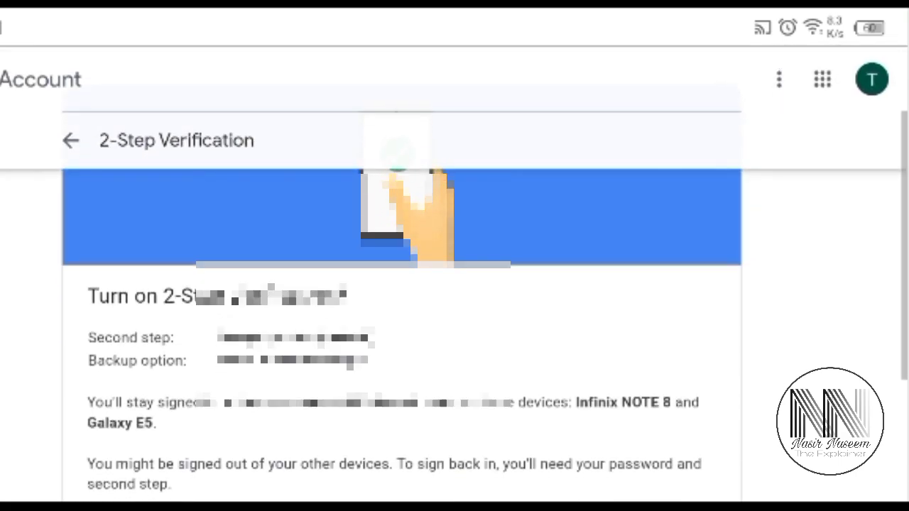
{"action": "scroll", "coordinate": [455, 319], "scroll_direction": "down", "scroll_amount": 2}
{"action": "scroll", "coordinate": [455, 320], "scroll_direction": "up", "scroll_amount": 1}
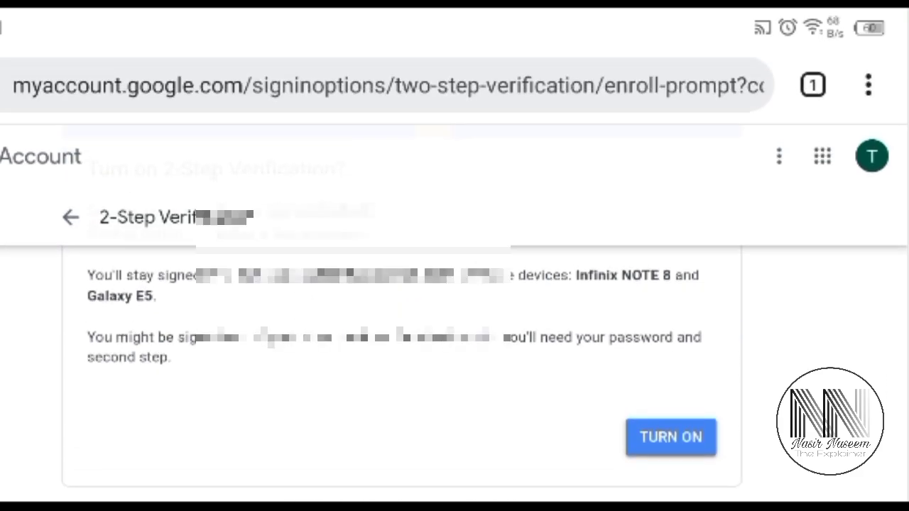
{"action": "scroll", "coordinate": [454, 320], "scroll_direction": "down", "scroll_amount": 2}
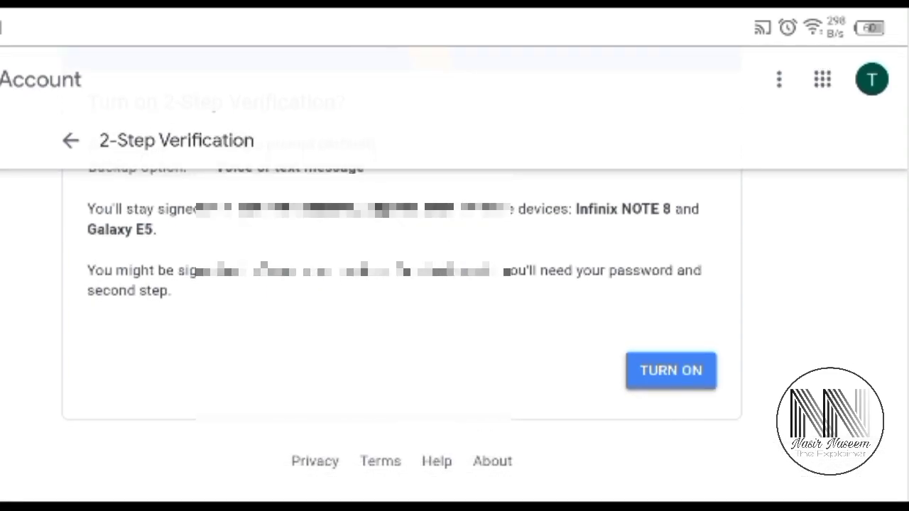
{"action": "left_click", "coordinate": [671, 370]}
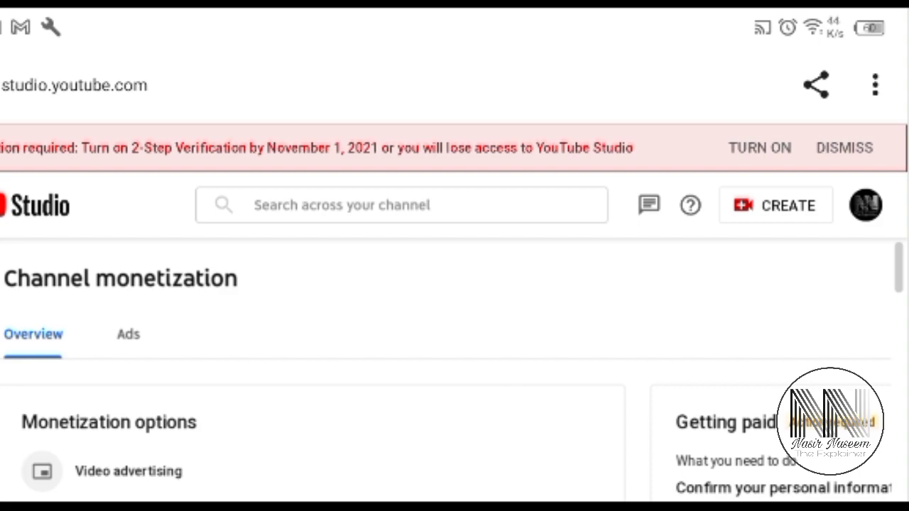
{"action": "scroll", "coordinate": [455, 384], "scroll_direction": "down", "scroll_amount": 3}
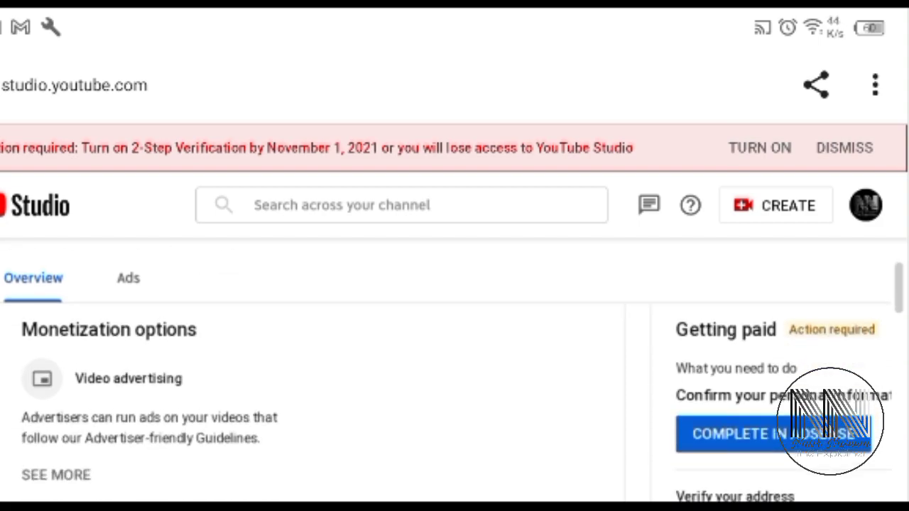
{"action": "scroll", "coordinate": [455, 383], "scroll_direction": "down", "scroll_amount": 4}
{"action": "scroll", "coordinate": [455, 383], "scroll_direction": "down", "scroll_amount": 1}
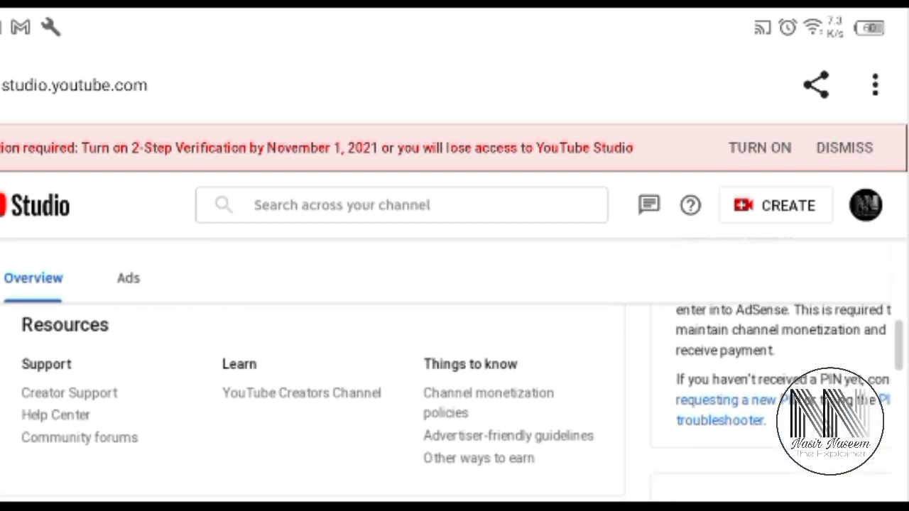
{"action": "scroll", "coordinate": [455, 383], "scroll_direction": "up", "scroll_amount": 1}
{"action": "scroll", "coordinate": [455, 398], "scroll_direction": "up", "scroll_amount": 5}
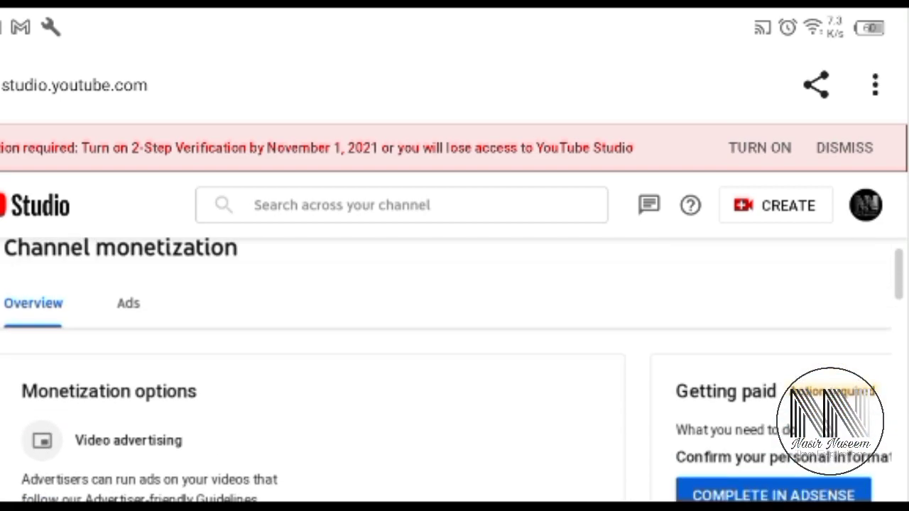
{"action": "scroll", "coordinate": [455, 389], "scroll_direction": "down", "scroll_amount": 3}
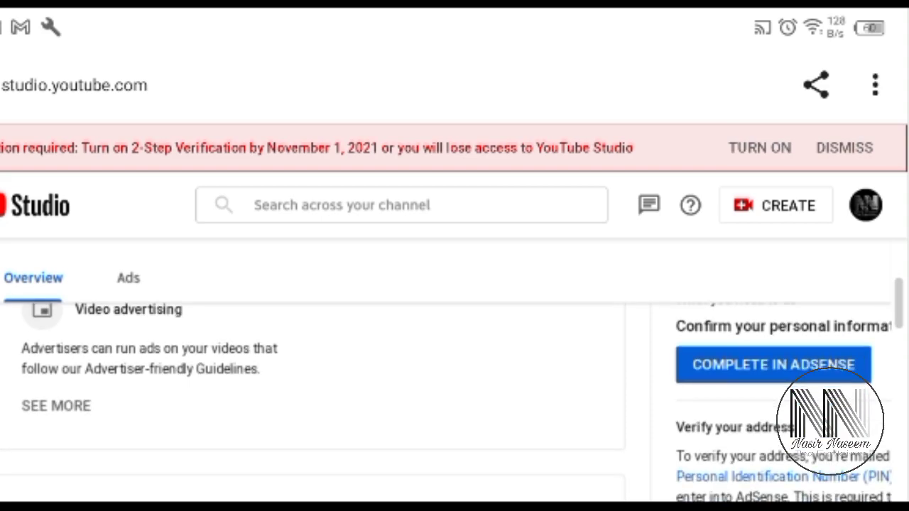
{"action": "scroll", "coordinate": [455, 397], "scroll_direction": "up", "scroll_amount": 1}
{"action": "scroll", "coordinate": [455, 398], "scroll_direction": "up", "scroll_amount": 1}
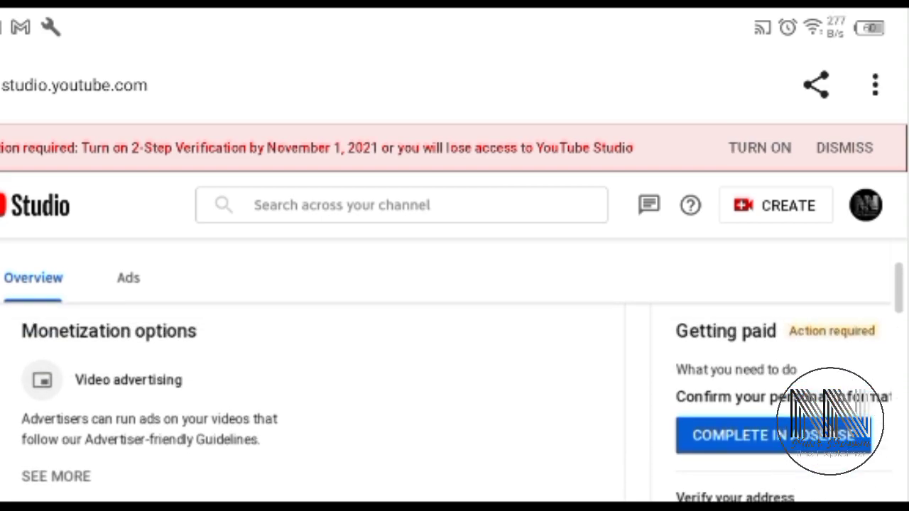
{"action": "scroll", "coordinate": [454, 381], "scroll_direction": "down", "scroll_amount": 1}
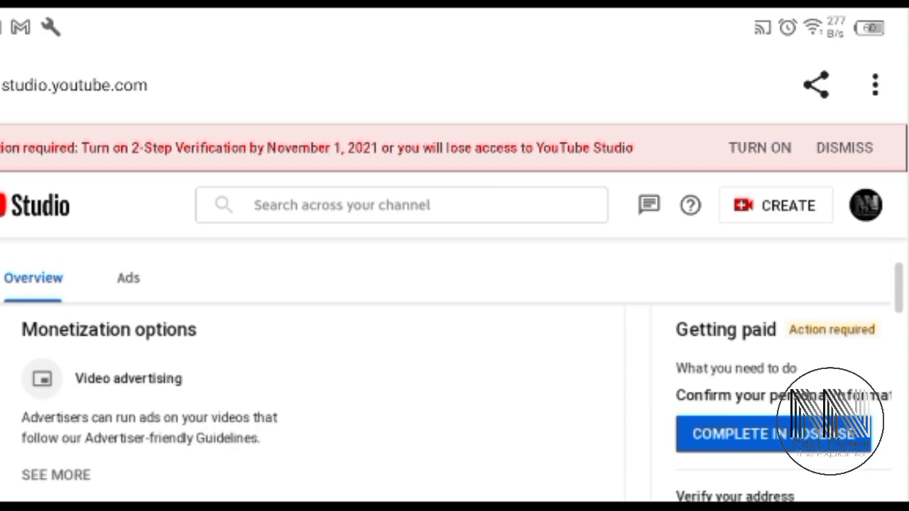
{"action": "scroll", "coordinate": [455, 384], "scroll_direction": "up", "scroll_amount": 2}
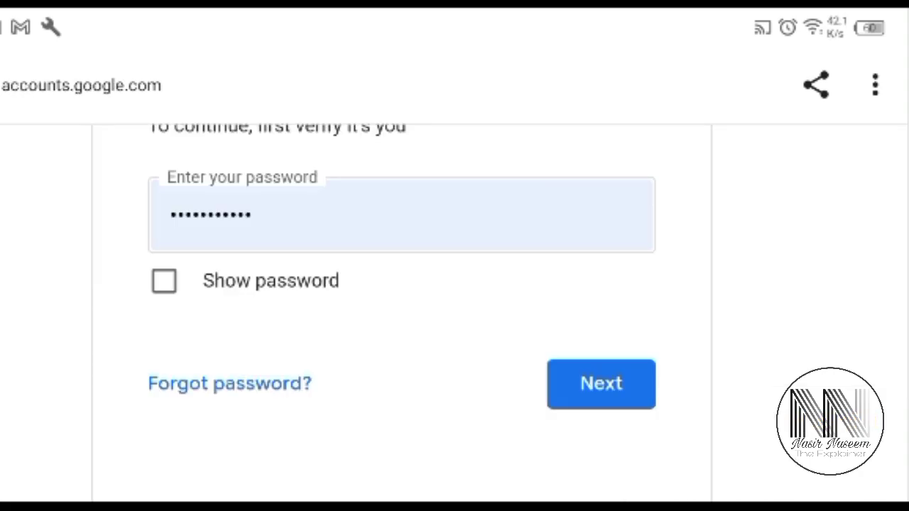
Submit the entered password to open the 2-Step Verification page, ON since Oct 18, 2021
{"action": "left_click", "coordinate": [601, 384]}
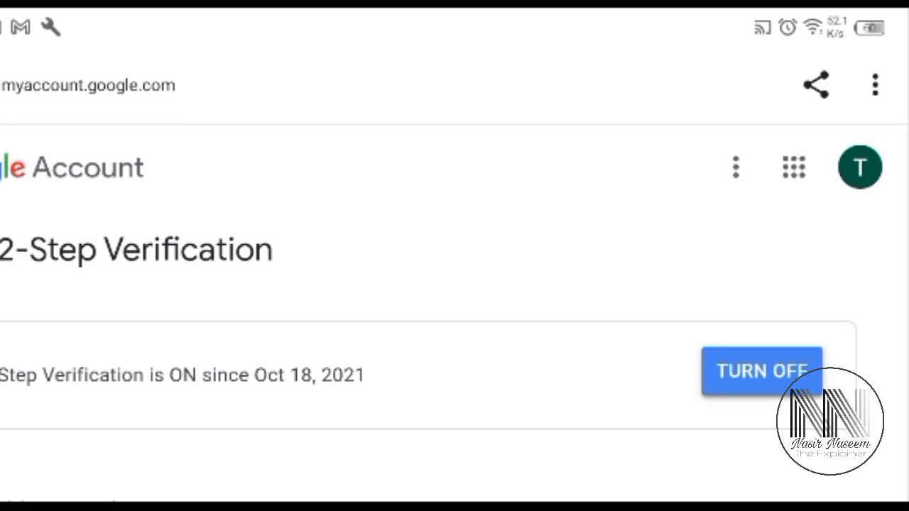
{"action": "scroll", "coordinate": [455, 326], "scroll_direction": "down", "scroll_amount": 5}
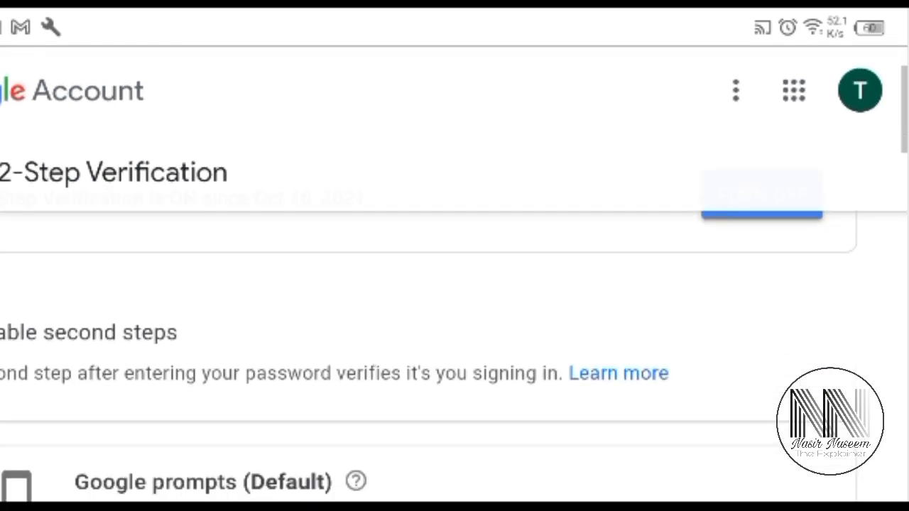
{"action": "scroll", "coordinate": [455, 327], "scroll_direction": "up", "scroll_amount": 2}
{"action": "scroll", "coordinate": [454, 320], "scroll_direction": "up", "scroll_amount": 3}
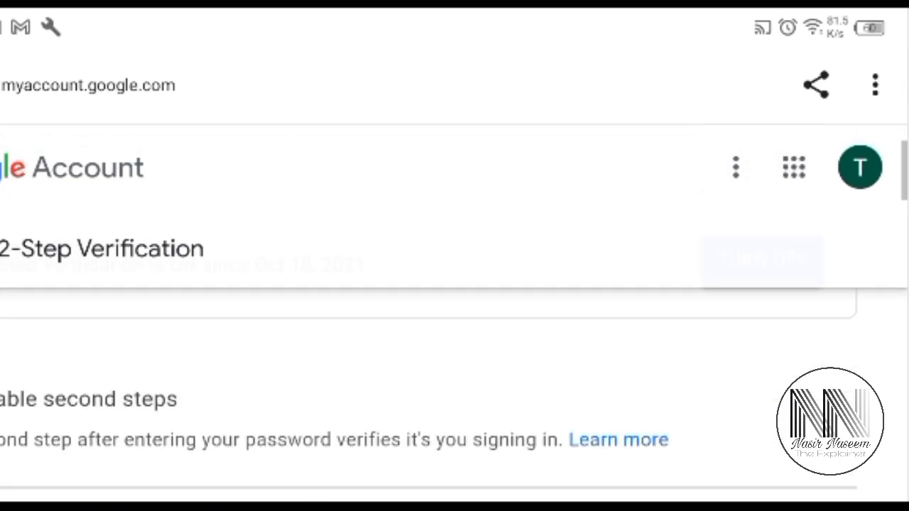
{"action": "scroll", "coordinate": [455, 320], "scroll_direction": "down", "scroll_amount": 2}
{"action": "scroll", "coordinate": [454, 326], "scroll_direction": "up", "scroll_amount": 3}
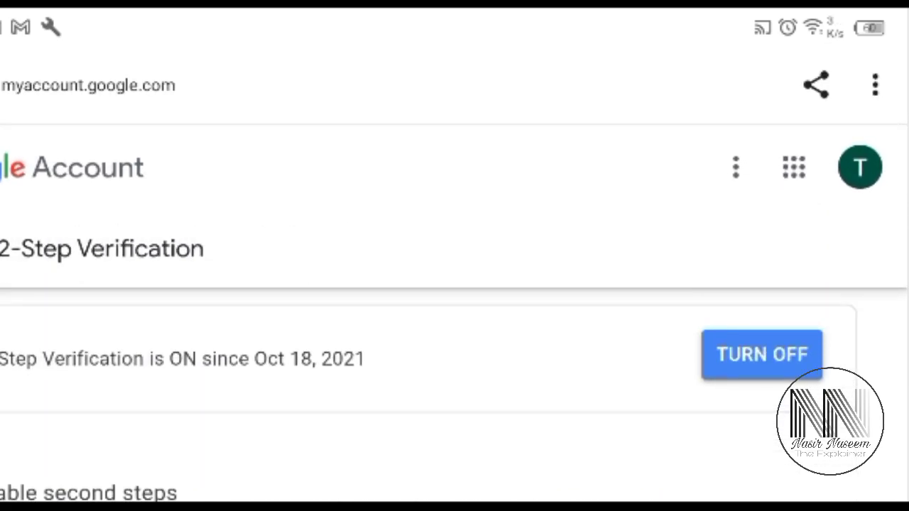
{"action": "scroll", "coordinate": [455, 319], "scroll_direction": "down", "scroll_amount": 5}
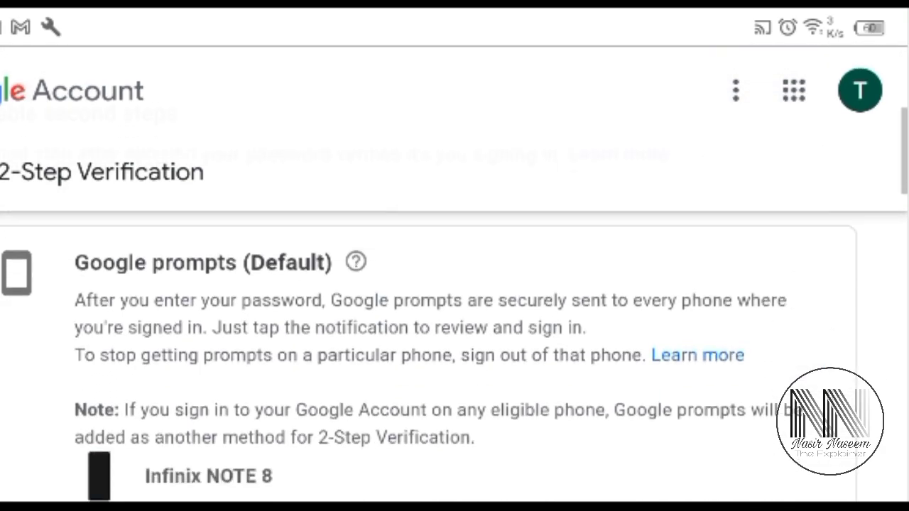
{"action": "scroll", "coordinate": [455, 320], "scroll_direction": "down", "scroll_amount": 5}
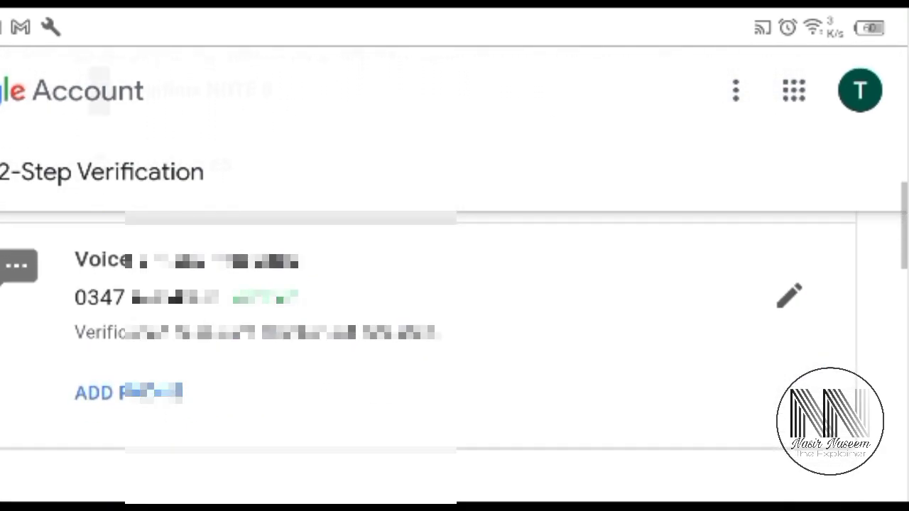
{"action": "scroll", "coordinate": [454, 320], "scroll_direction": "down", "scroll_amount": 2}
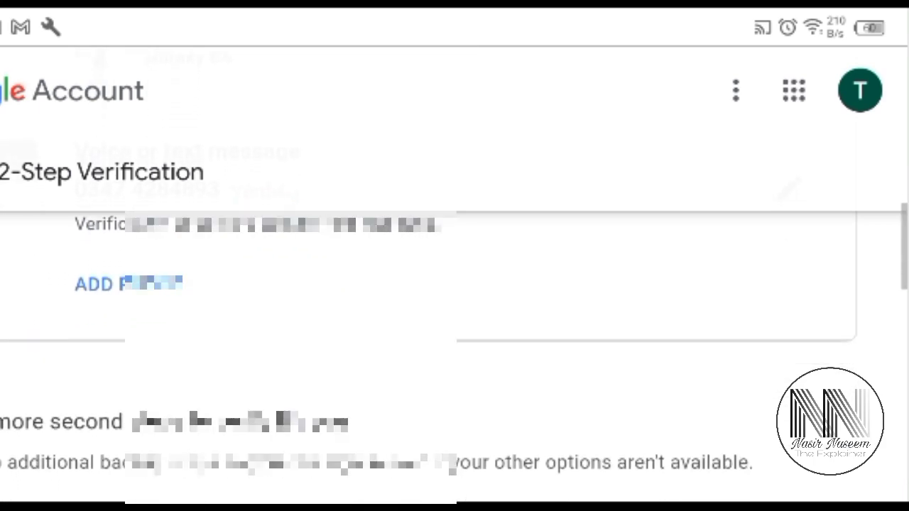
{"action": "scroll", "coordinate": [454, 320], "scroll_direction": "down", "scroll_amount": 3}
{"action": "scroll", "coordinate": [455, 355], "scroll_direction": "down", "scroll_amount": 1}
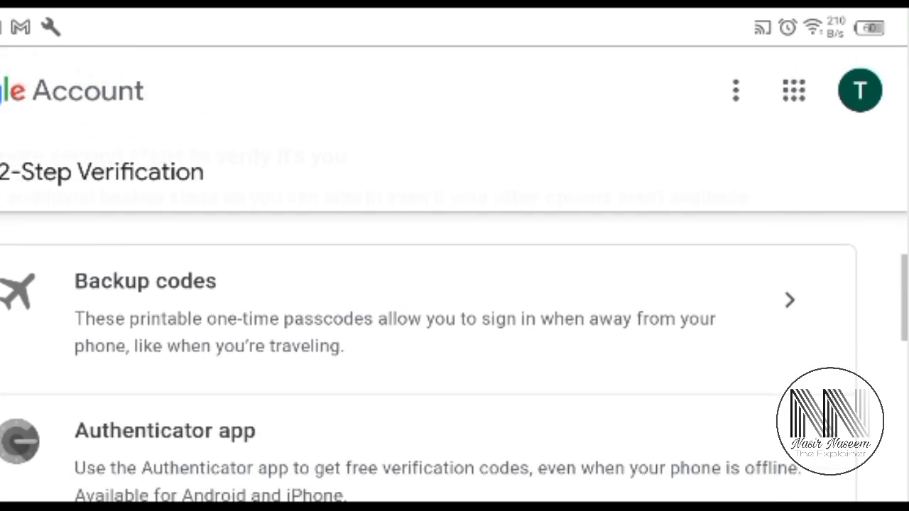
{"action": "scroll", "coordinate": [455, 355], "scroll_direction": "down", "scroll_amount": 2}
{"action": "scroll", "coordinate": [454, 355], "scroll_direction": "down", "scroll_amount": 3}
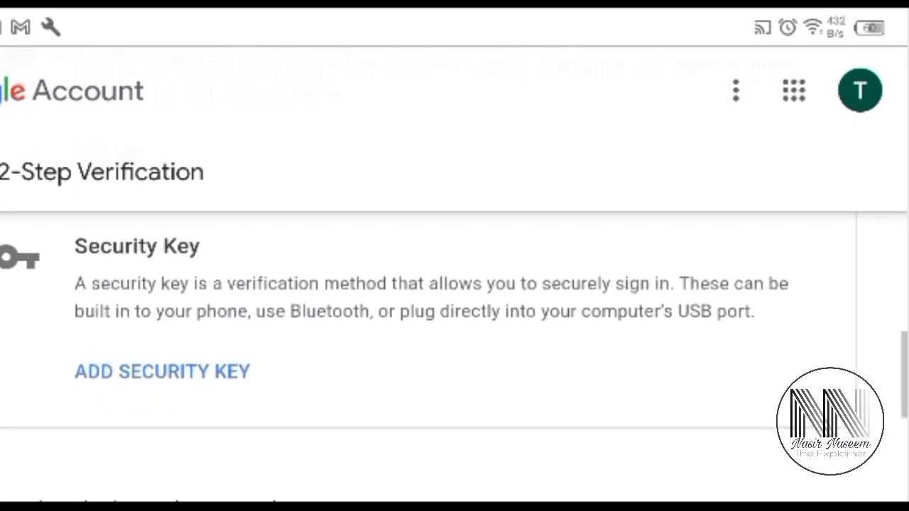
{"action": "scroll", "coordinate": [455, 320], "scroll_direction": "up", "scroll_amount": 1}
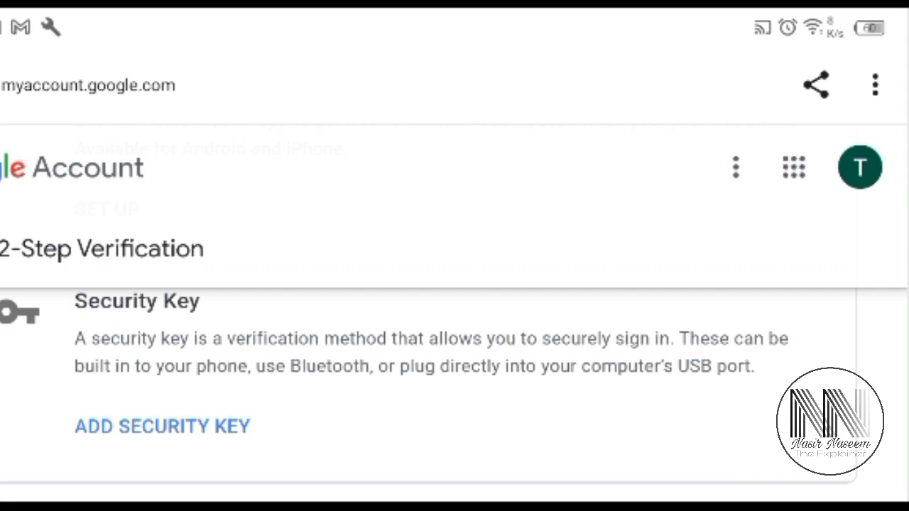
{"action": "scroll", "coordinate": [455, 397], "scroll_direction": "up", "scroll_amount": 5}
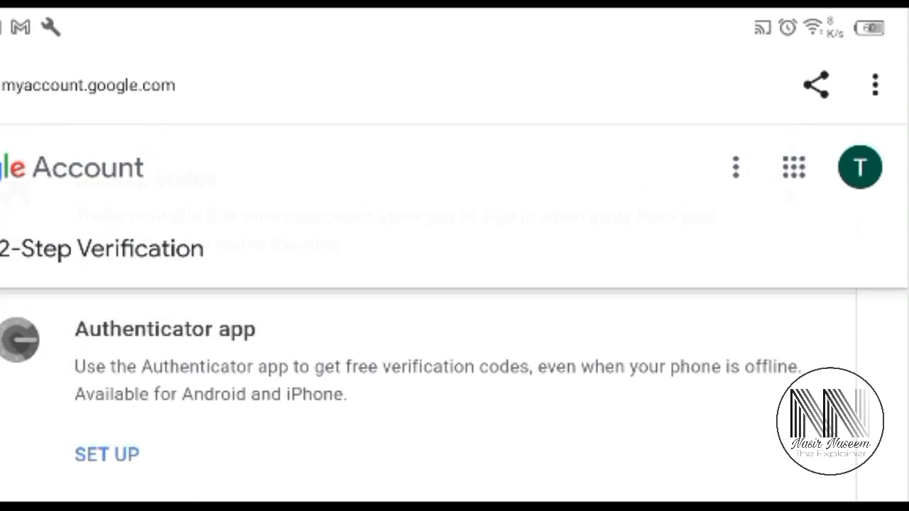
{"action": "scroll", "coordinate": [454, 320], "scroll_direction": "down", "scroll_amount": 5}
{"action": "scroll", "coordinate": [455, 320], "scroll_direction": "down", "scroll_amount": 3}
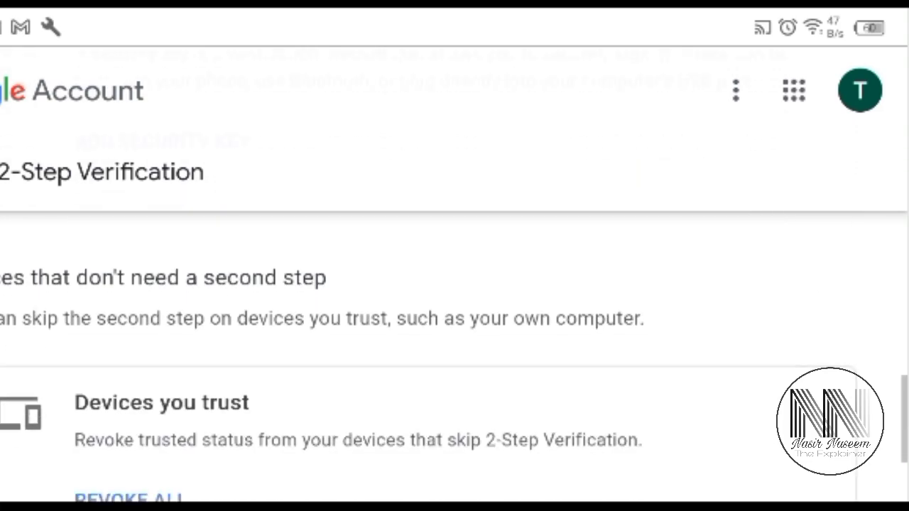
{"action": "scroll", "coordinate": [455, 320], "scroll_direction": "down", "scroll_amount": 2}
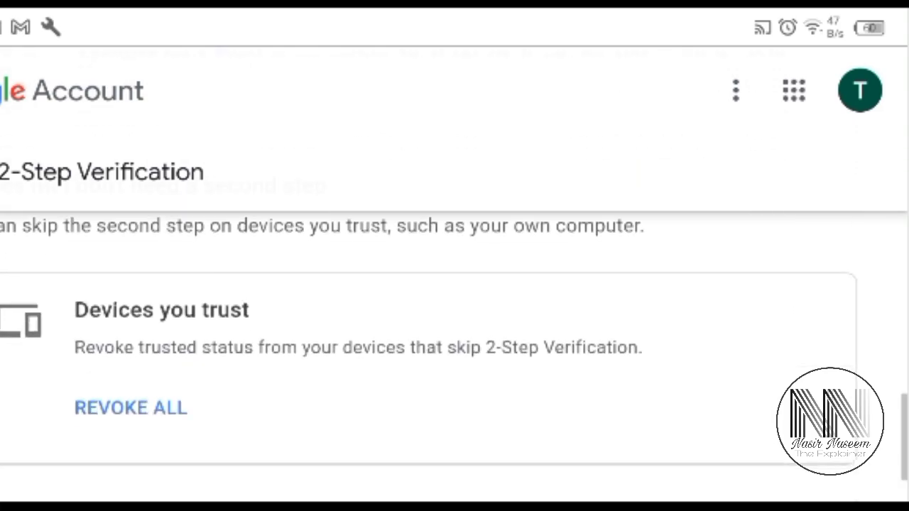
{"action": "scroll", "coordinate": [454, 320], "scroll_direction": "down", "scroll_amount": 2}
{"action": "scroll", "coordinate": [455, 320], "scroll_direction": "up", "scroll_amount": 3}
{"action": "scroll", "coordinate": [455, 320], "scroll_direction": "up", "scroll_amount": 1}
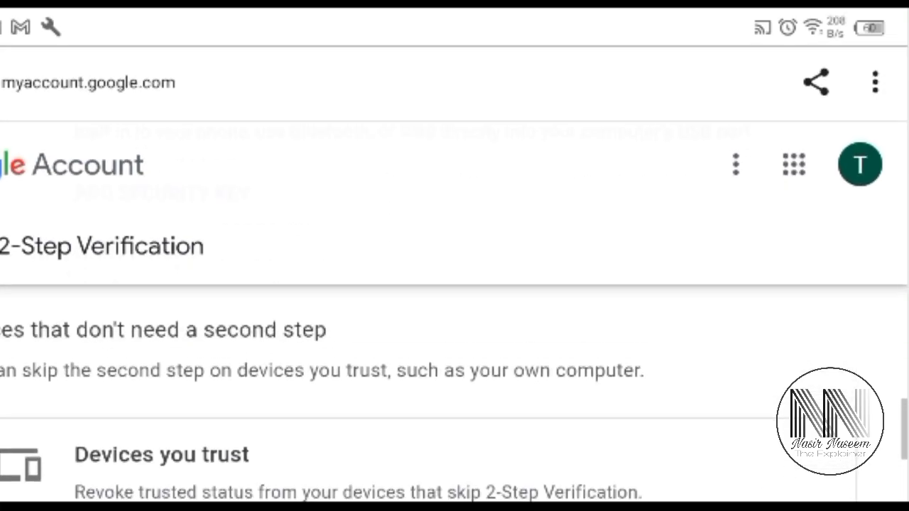
{"action": "scroll", "coordinate": [455, 320], "scroll_direction": "down", "scroll_amount": 2}
{"action": "scroll", "coordinate": [455, 319], "scroll_direction": "up", "scroll_amount": 1}
{"action": "scroll", "coordinate": [454, 320], "scroll_direction": "up", "scroll_amount": 2}
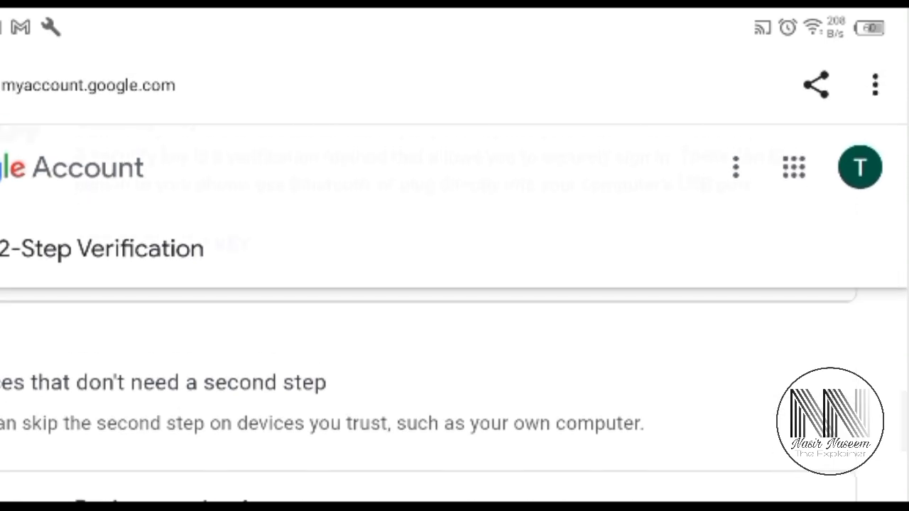
{"action": "scroll", "coordinate": [455, 320], "scroll_direction": "down", "scroll_amount": 2}
{"action": "scroll", "coordinate": [455, 319], "scroll_direction": "down", "scroll_amount": 3}
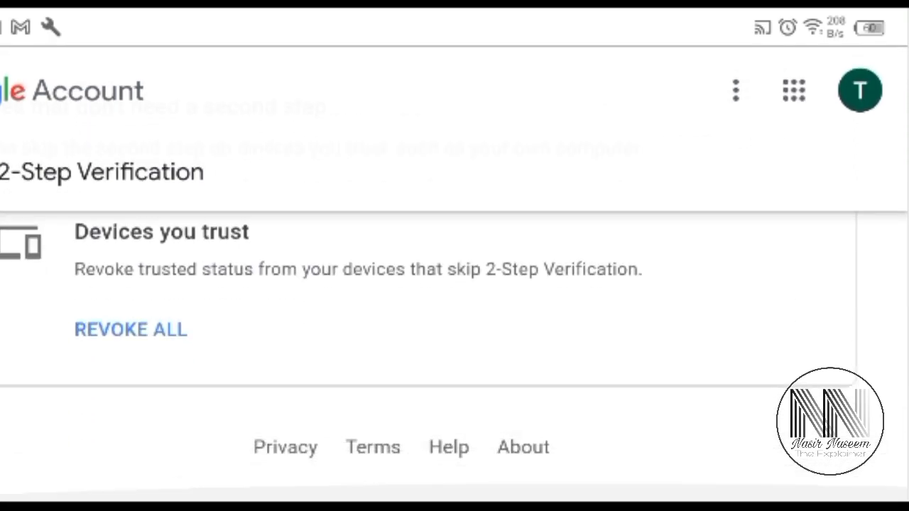
{"action": "scroll", "coordinate": [454, 320], "scroll_direction": "up", "scroll_amount": 1}
{"action": "scroll", "coordinate": [455, 320], "scroll_direction": "up", "scroll_amount": 3}
{"action": "scroll", "coordinate": [455, 320], "scroll_direction": "up", "scroll_amount": 3}
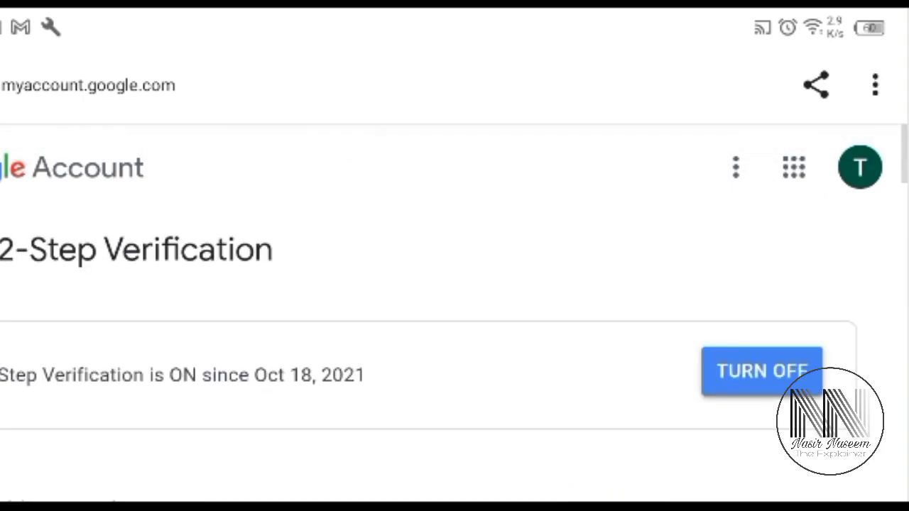
{"action": "scroll", "coordinate": [454, 284], "scroll_direction": "down", "scroll_amount": 1}
{"action": "scroll", "coordinate": [455, 285], "scroll_direction": "down", "scroll_amount": 1}
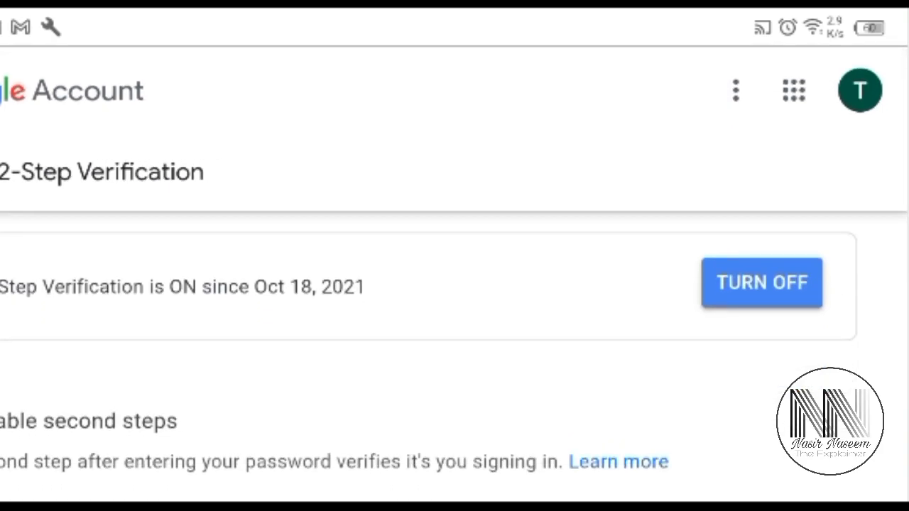
{"action": "scroll", "coordinate": [454, 319], "scroll_direction": "down", "scroll_amount": 2}
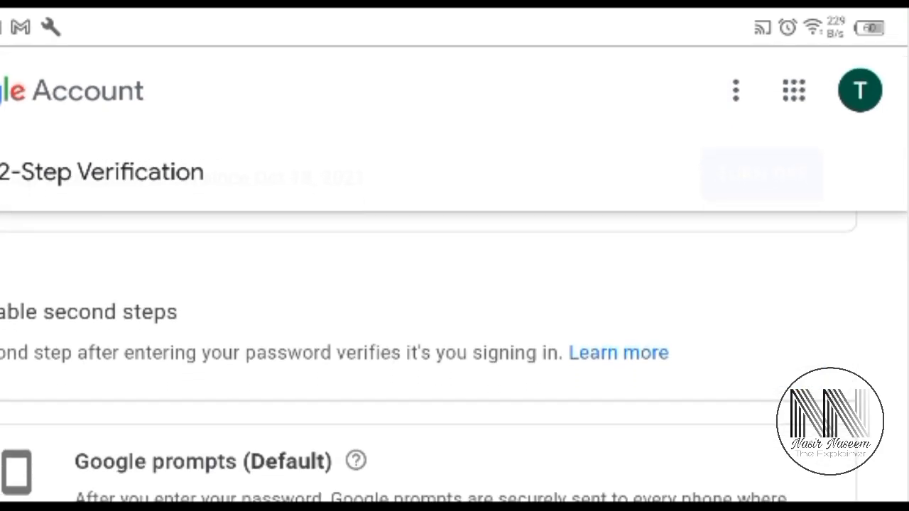
{"action": "left_click", "coordinate": [736, 90]}
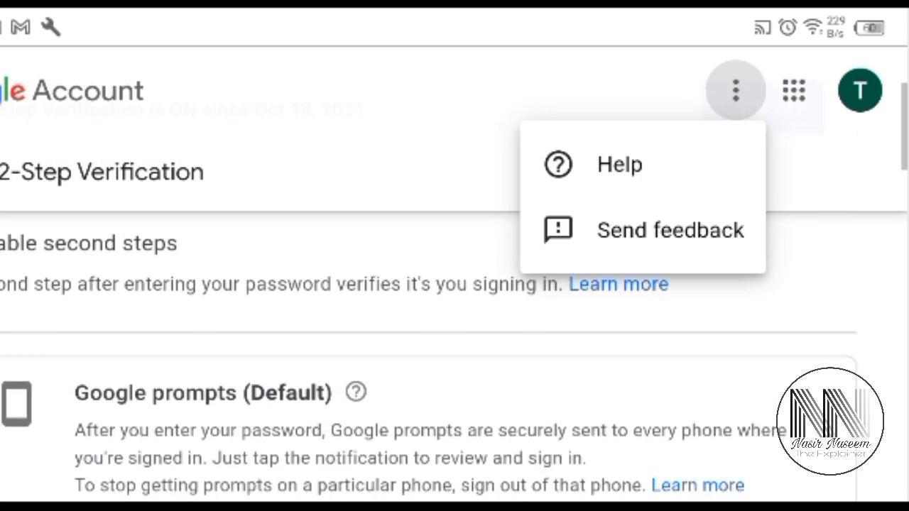
{"action": "key", "text": "Escape"}
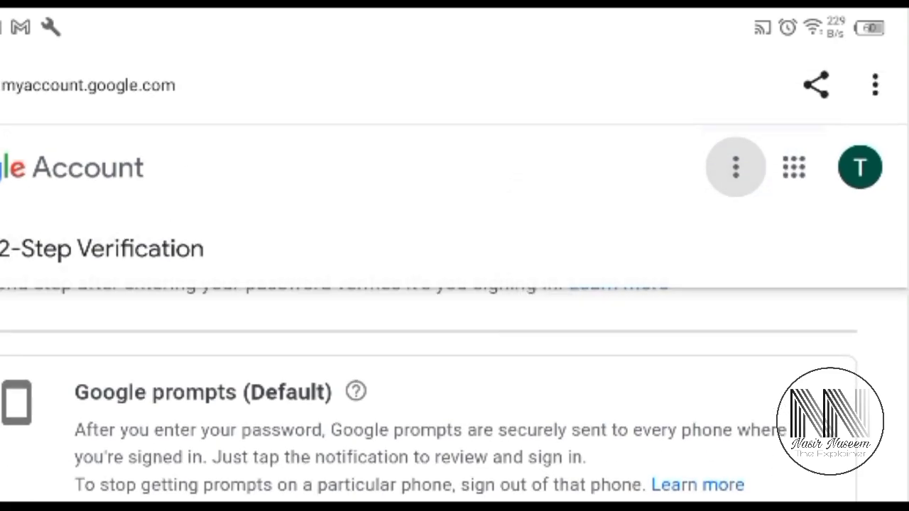
{"action": "scroll", "coordinate": [454, 319], "scroll_direction": "down", "scroll_amount": 3}
{"action": "scroll", "coordinate": [455, 320], "scroll_direction": "up", "scroll_amount": 5}
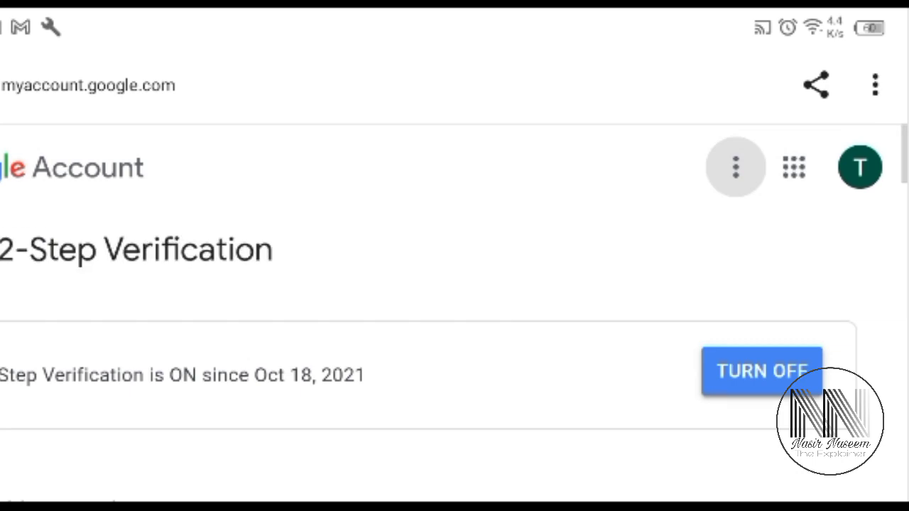